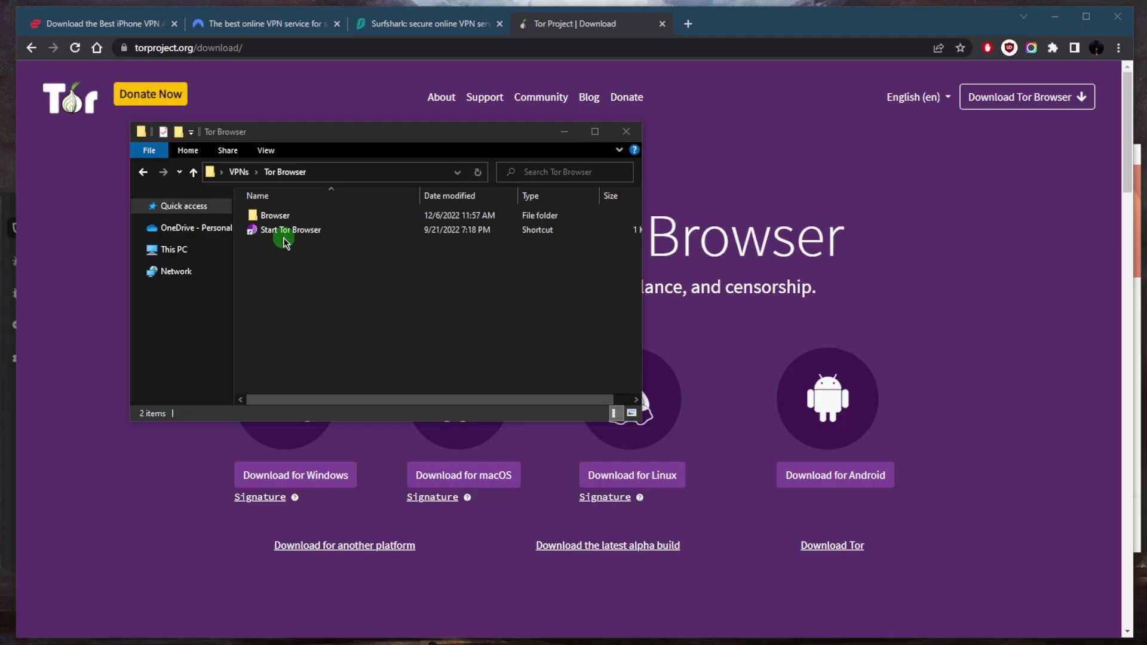
- Launch Tor Browser from the Start Tor Browser shortcut in the Tor Browser folder
left_click(288, 230)
double_click(288, 230)
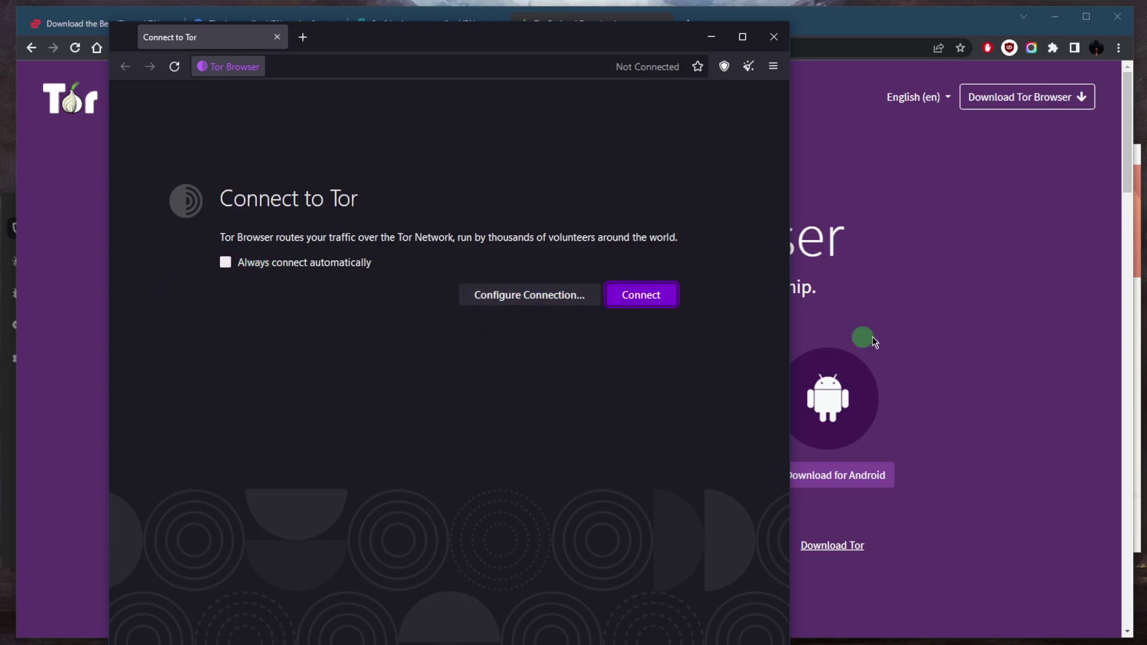
- Connect ExpressVPN to France - Marseille from its All Locations list
left_click(1141, 282)
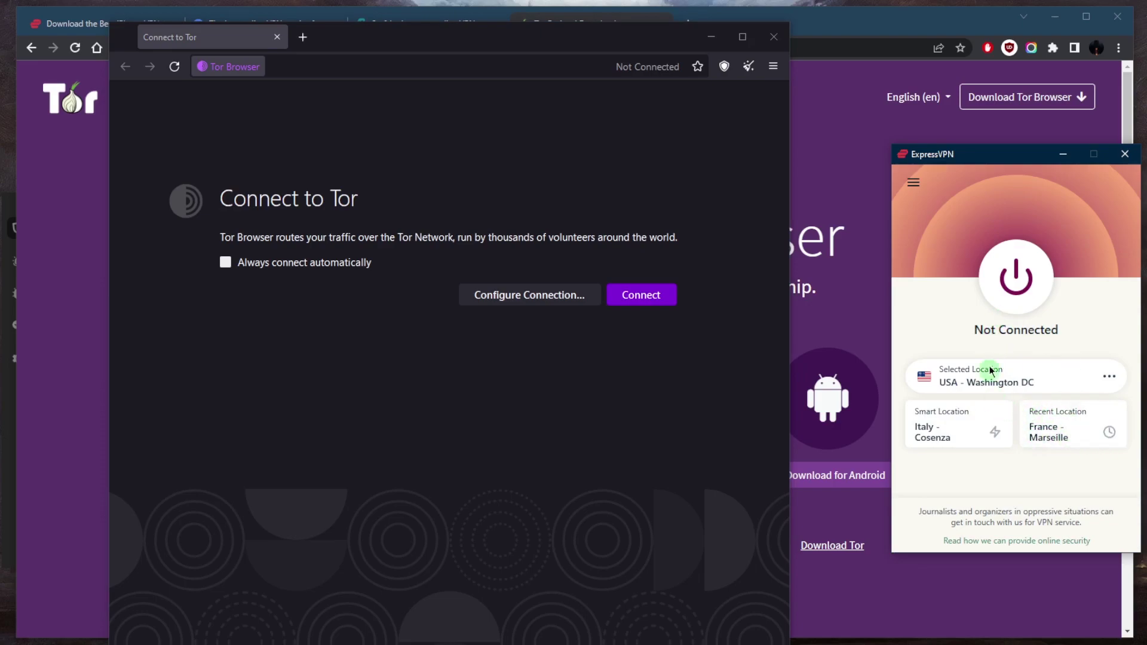
left_click(913, 182)
left_click(932, 205)
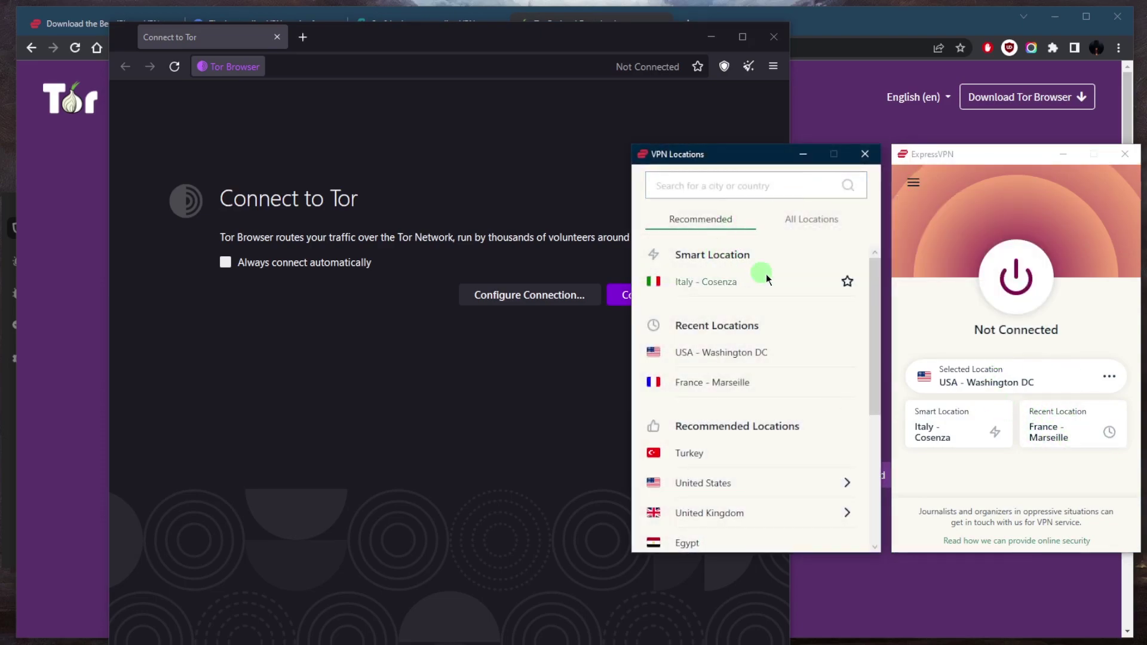
left_click(812, 219)
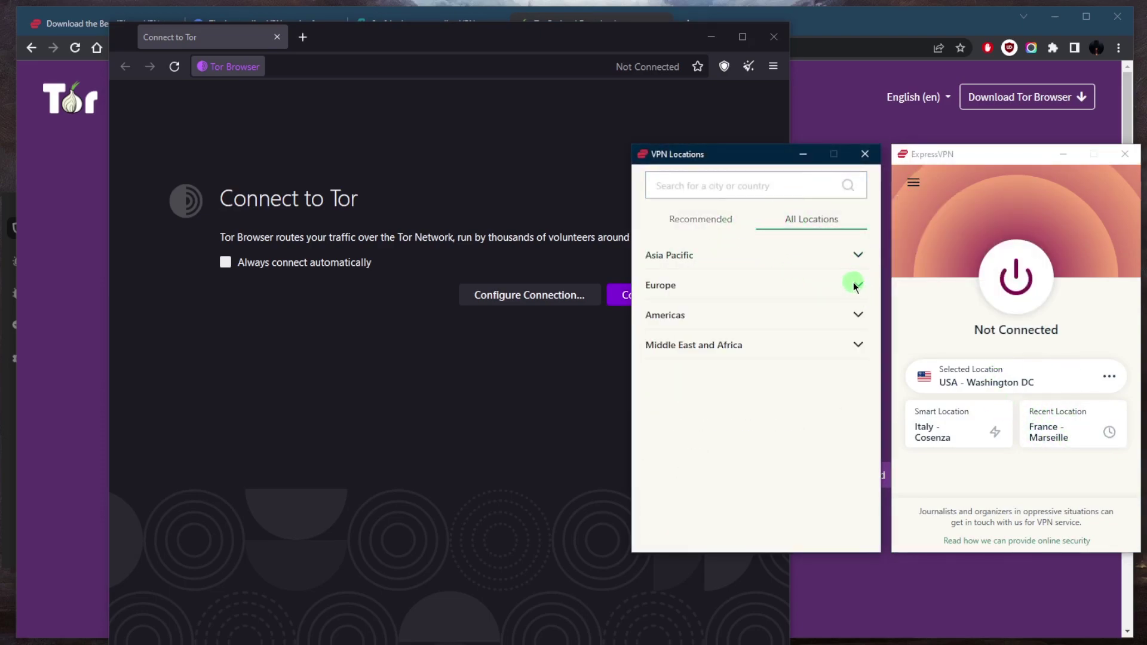
scroll(733, 365, "down", 10)
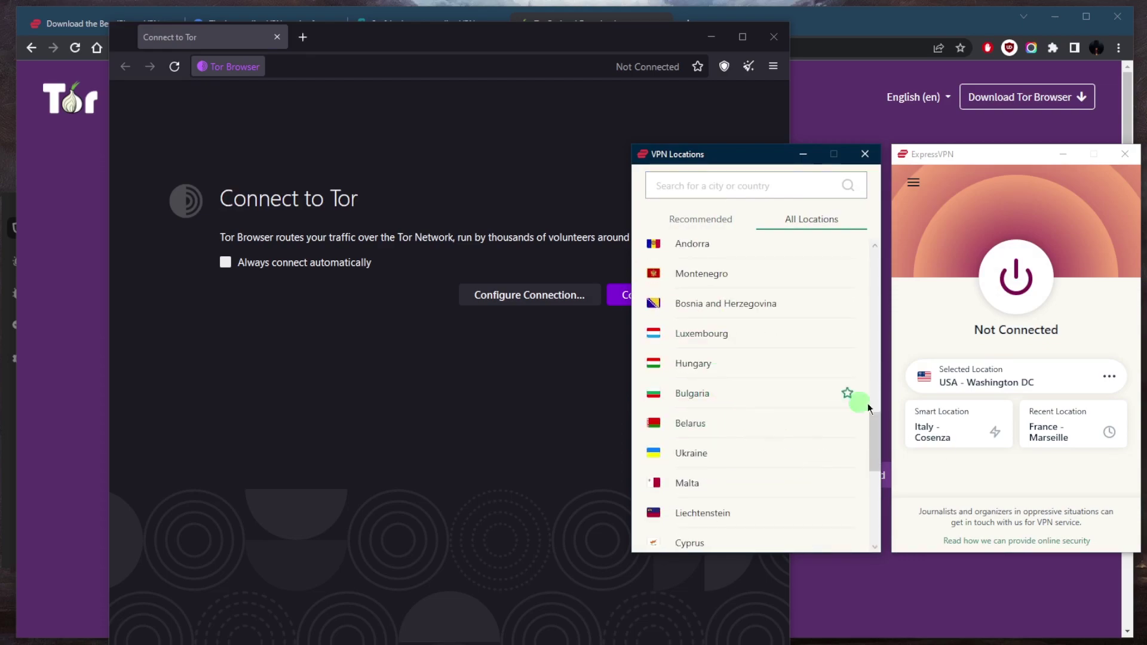
left_click(1070, 418)
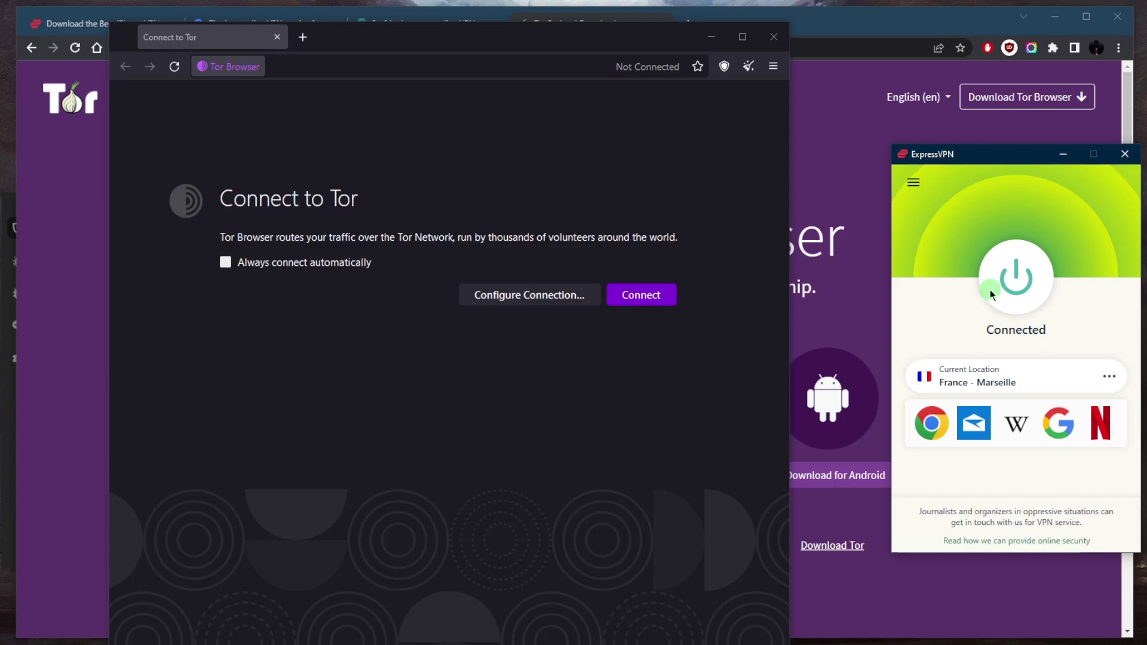
left_click(693, 145)
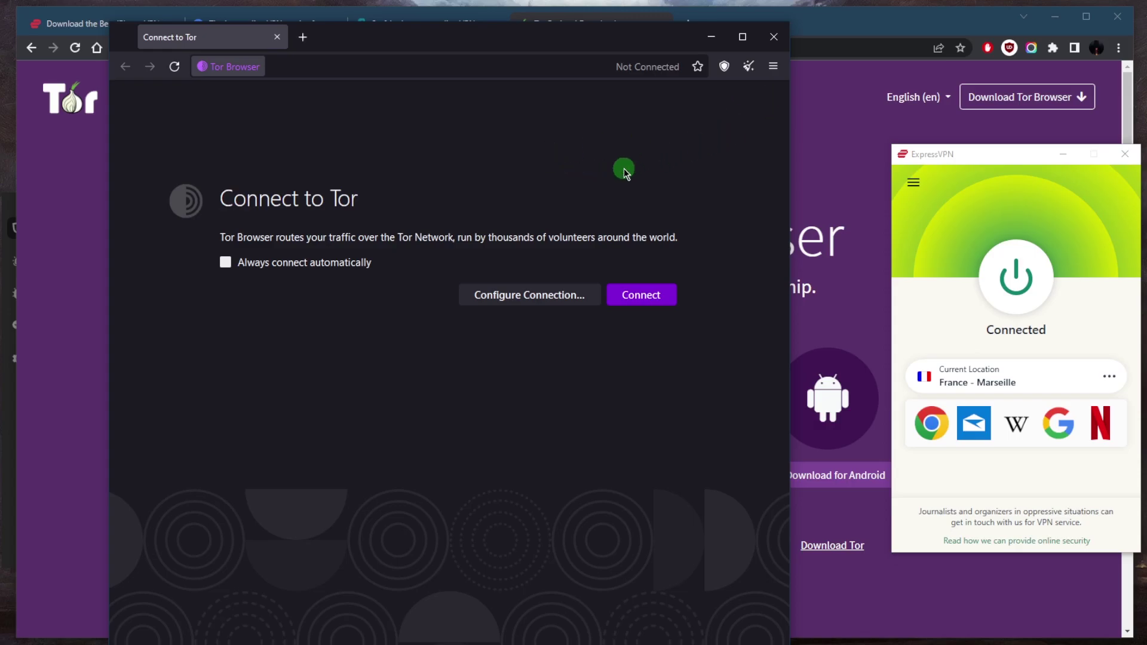
- Open Tor Browser's Settings from the main menu, showing the General section
left_click(774, 66)
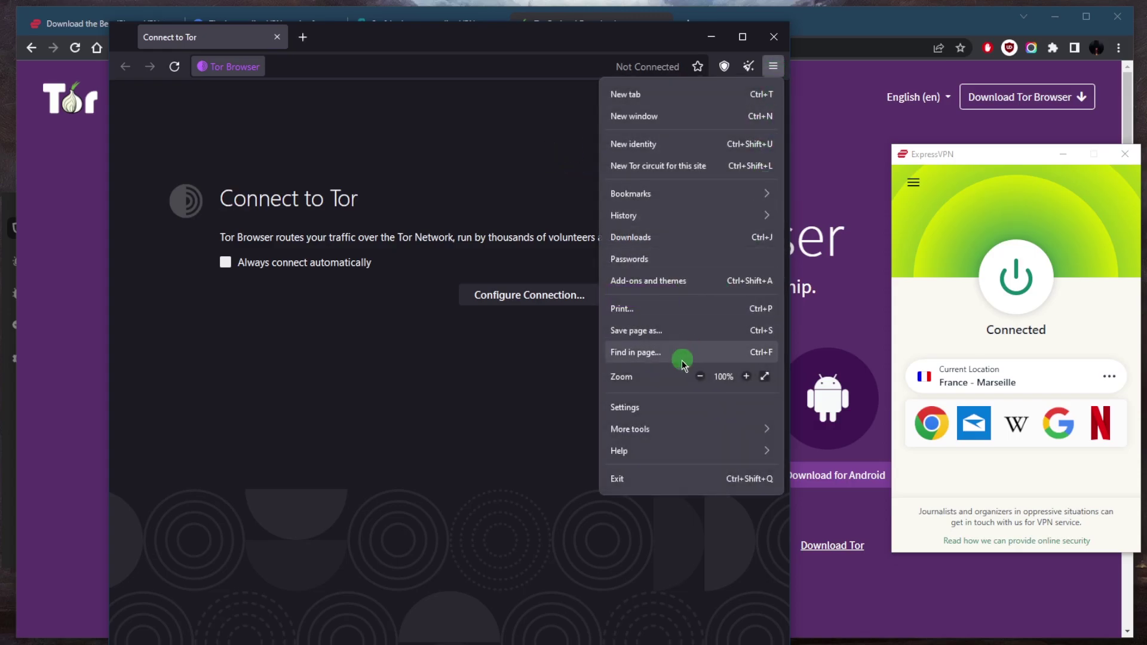
left_click(655, 409)
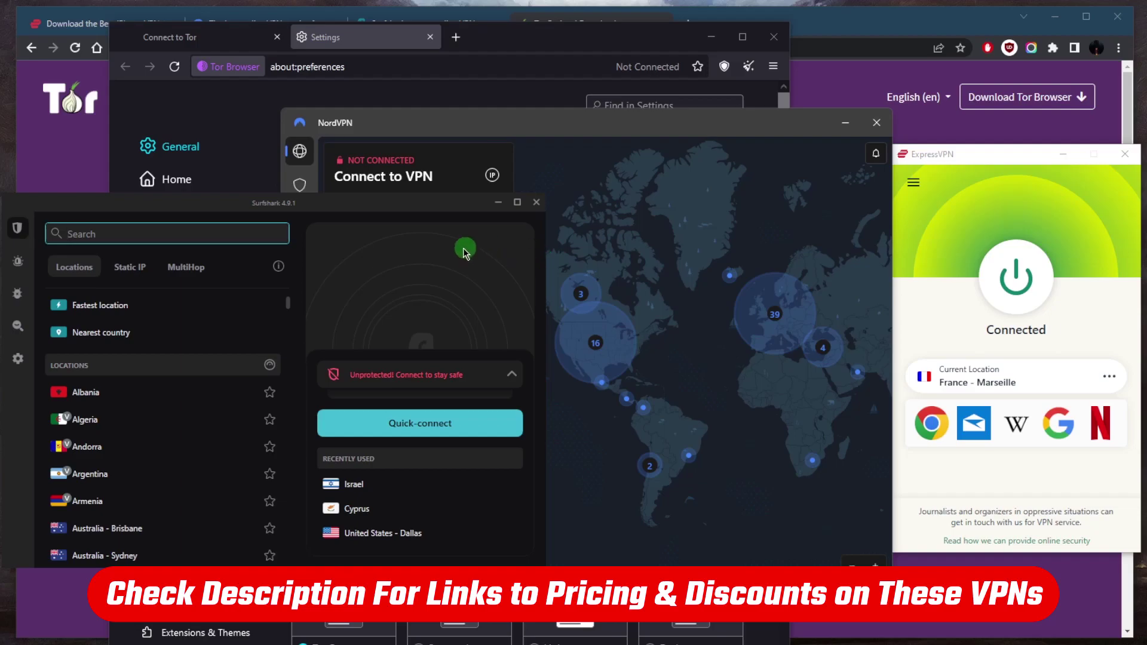
left_click(978, 214)
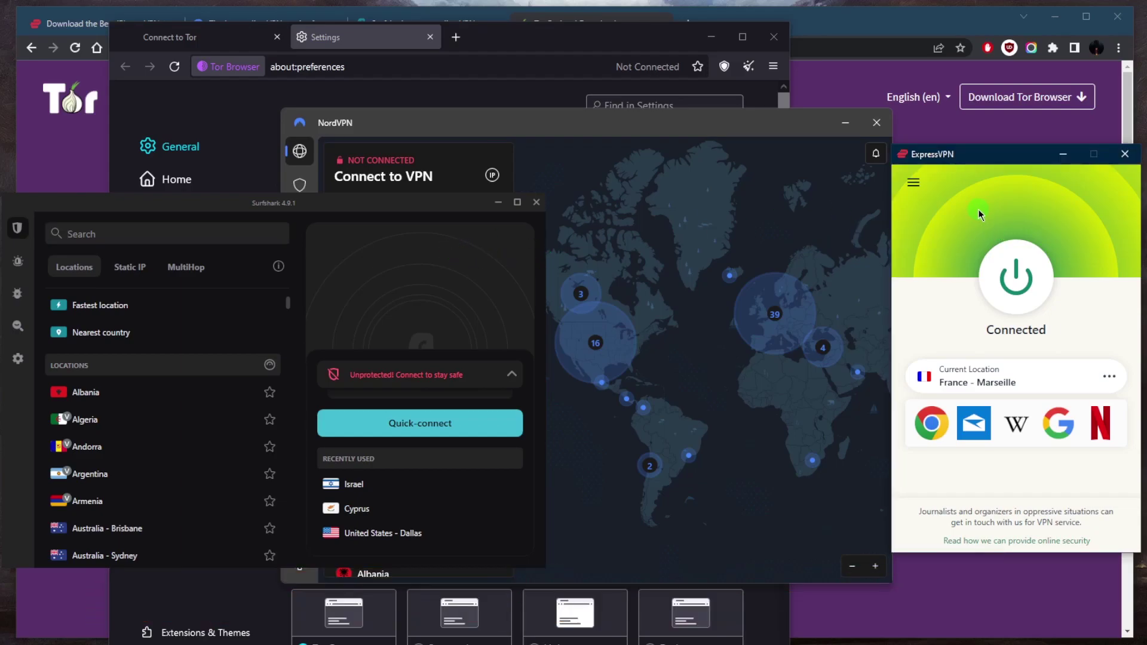
left_click(574, 48)
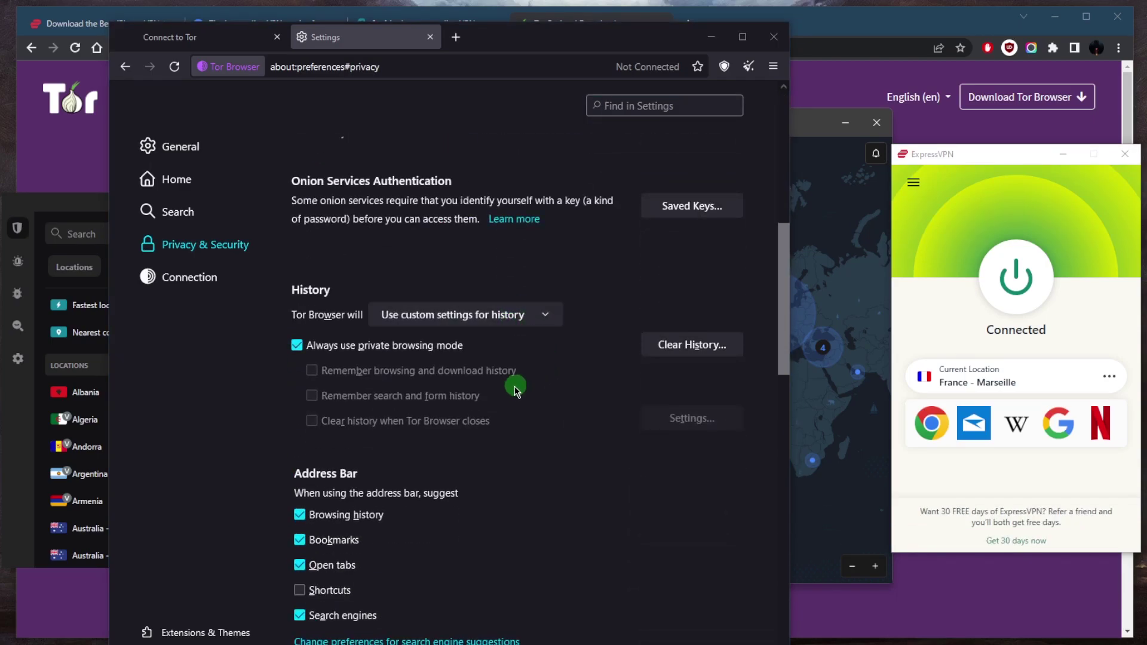
- Confirm the Security Level is Safest, then close the Settings tab
scroll(505, 371, "down", 2)
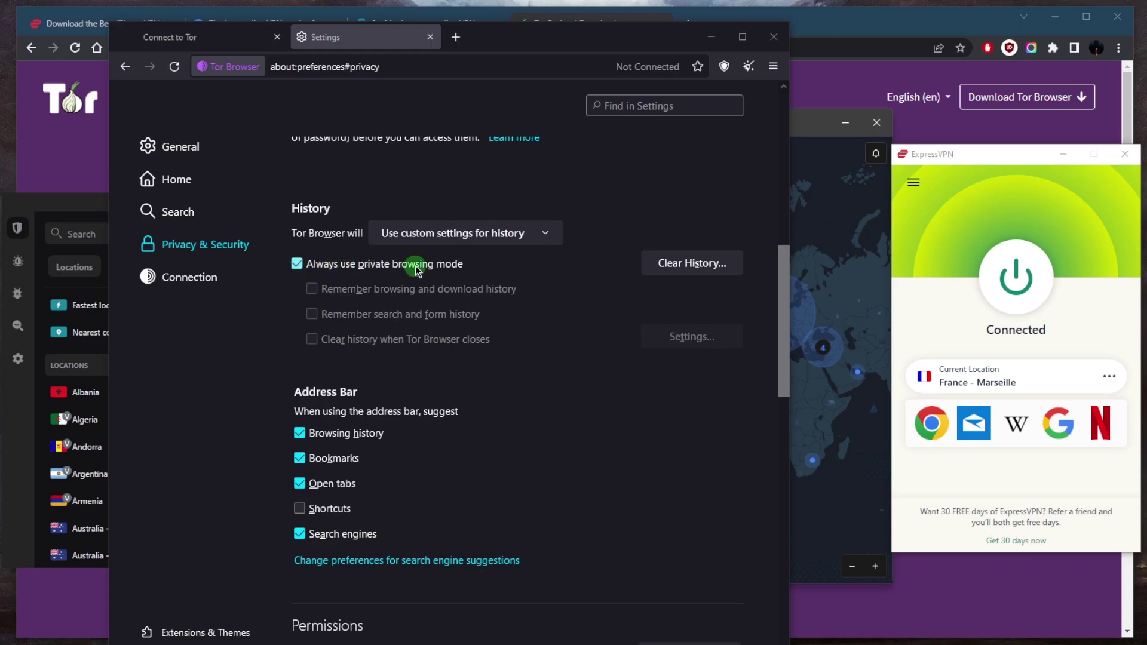
scroll(520, 308, "down", 8)
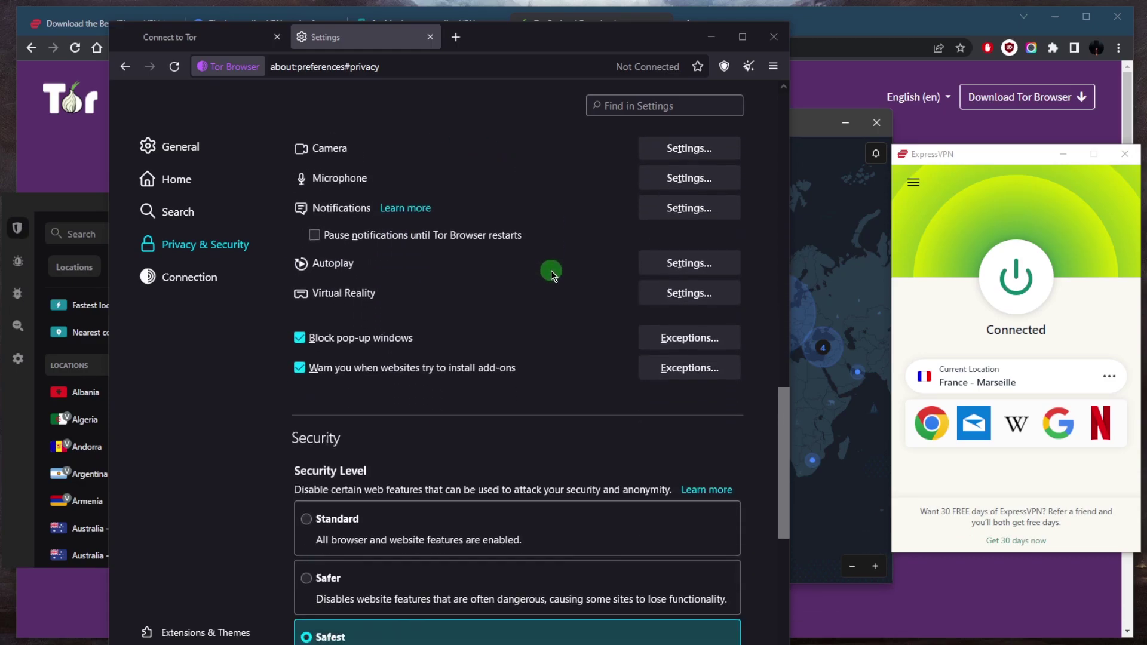
scroll(550, 270, "down", 5)
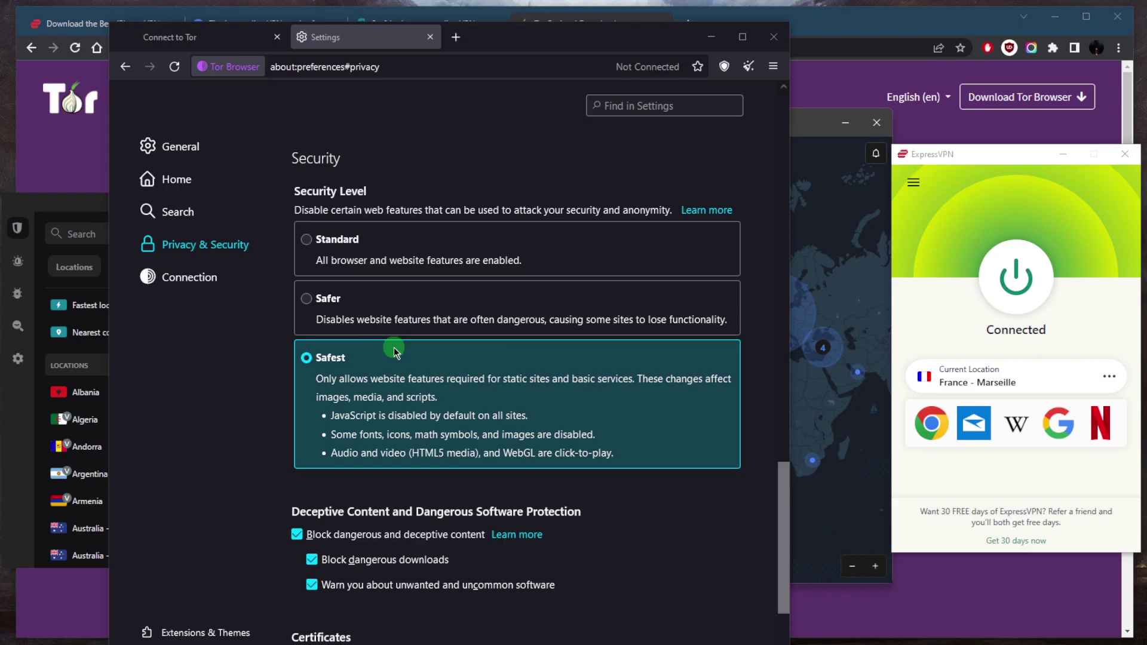
scroll(394, 351, "down", 5)
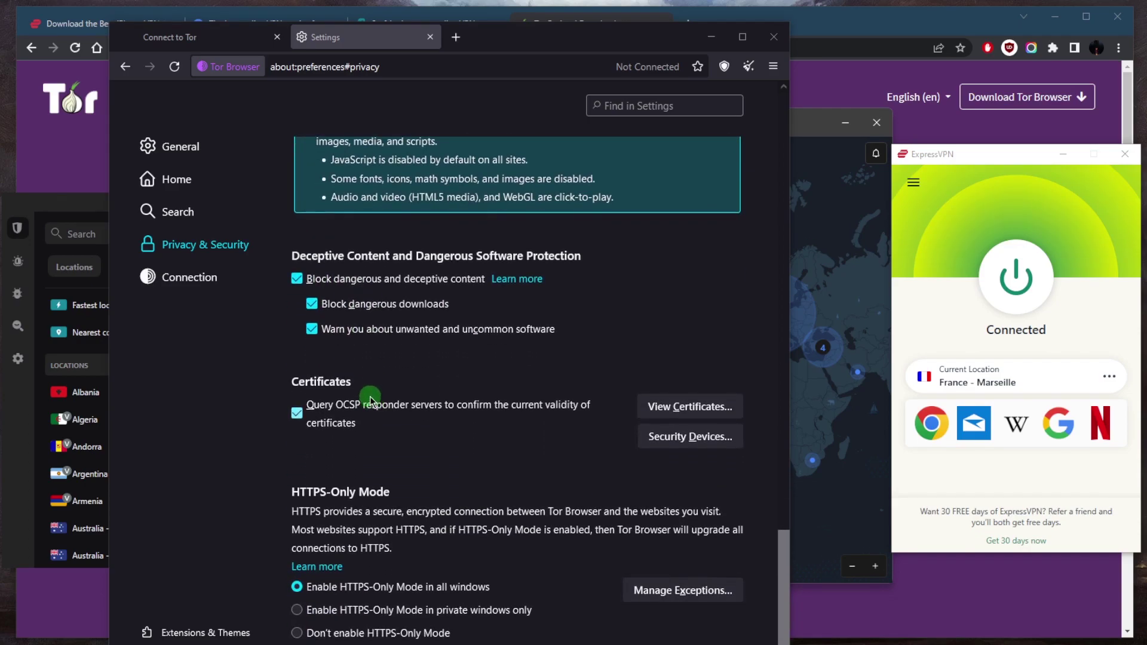
scroll(366, 419, "up", 5)
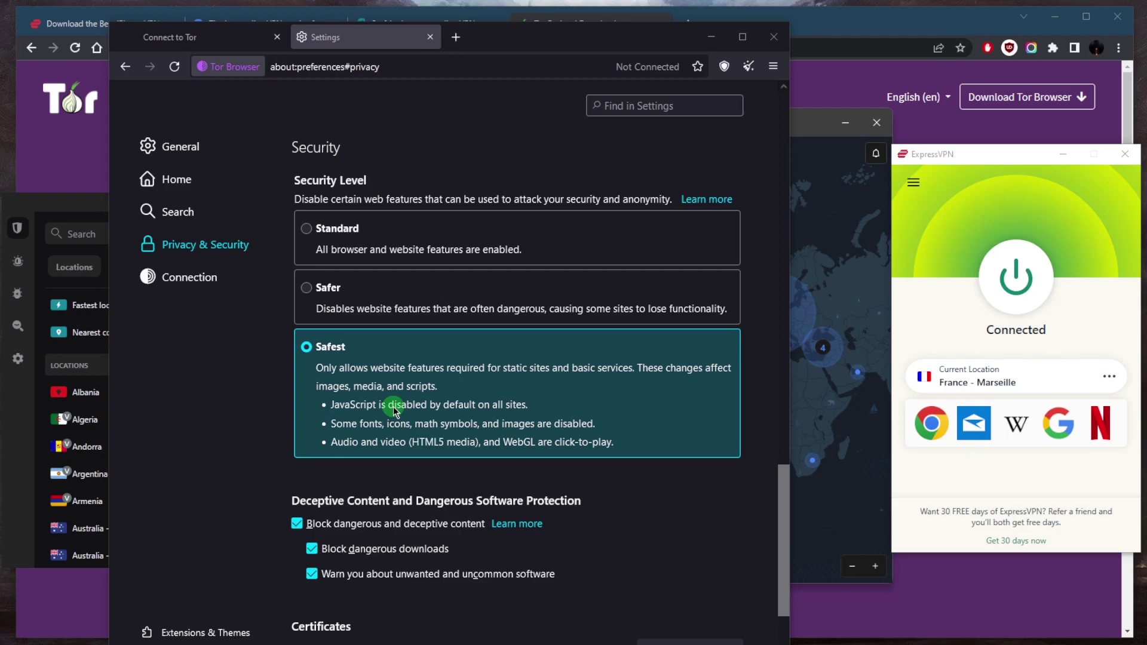
left_click(430, 38)
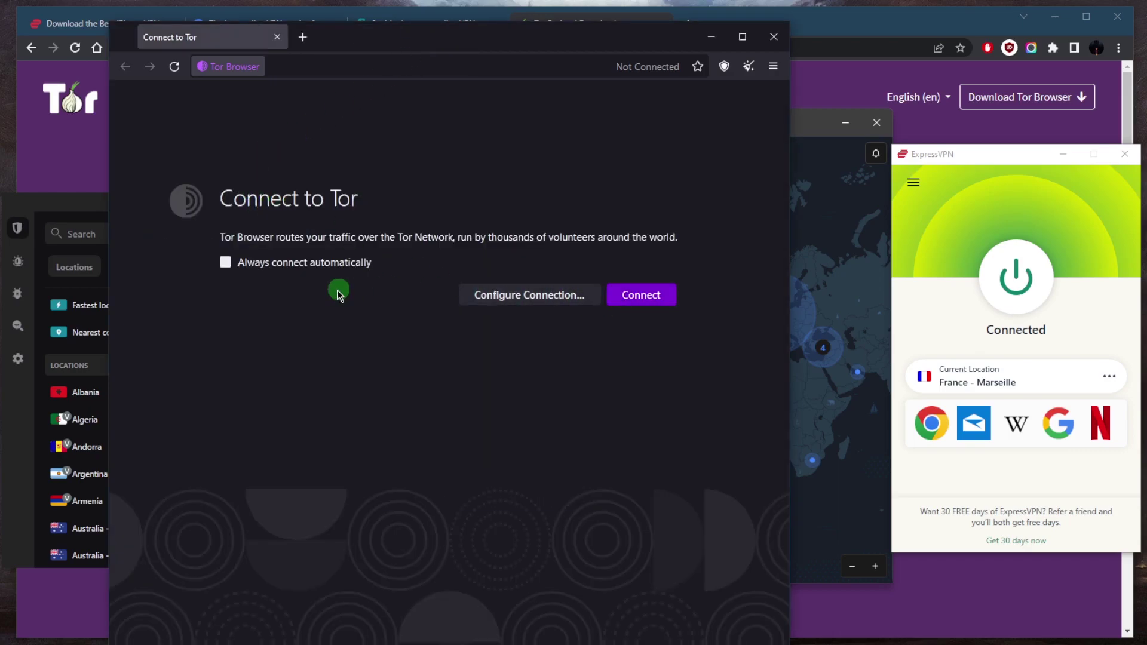
- Start connecting Tor Browser to the Tor network from the Connect to Tor page
left_click(644, 289)
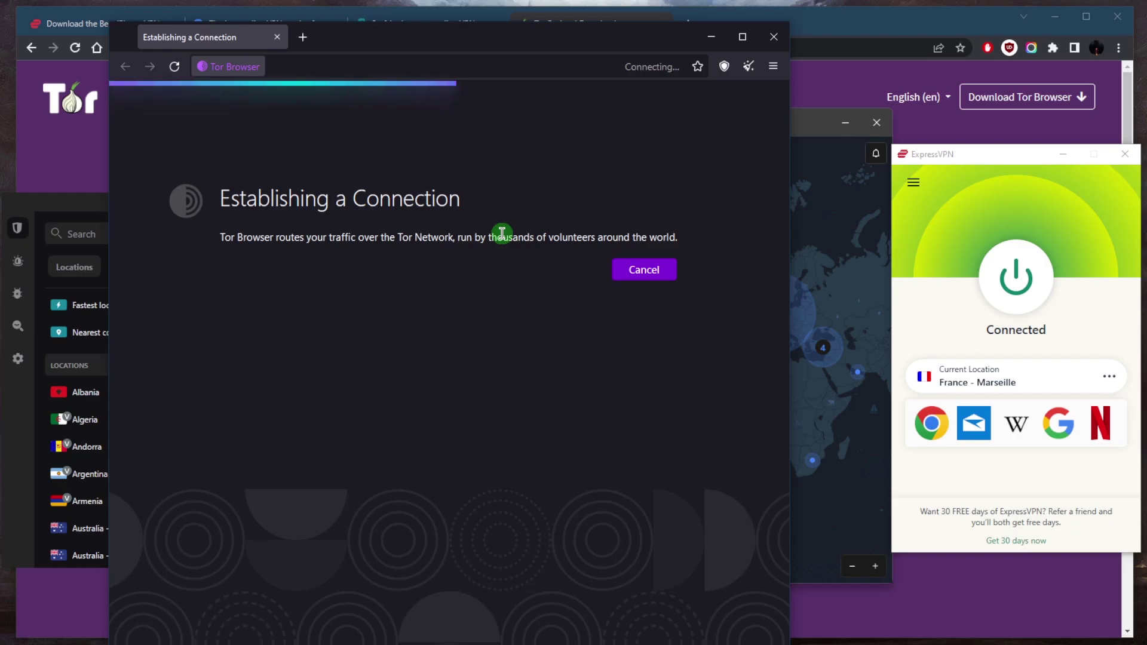
- Bring the NordVPN and then the Surfshark windows in front of Tor Browser
left_click(880, 271)
left_click(71, 203)
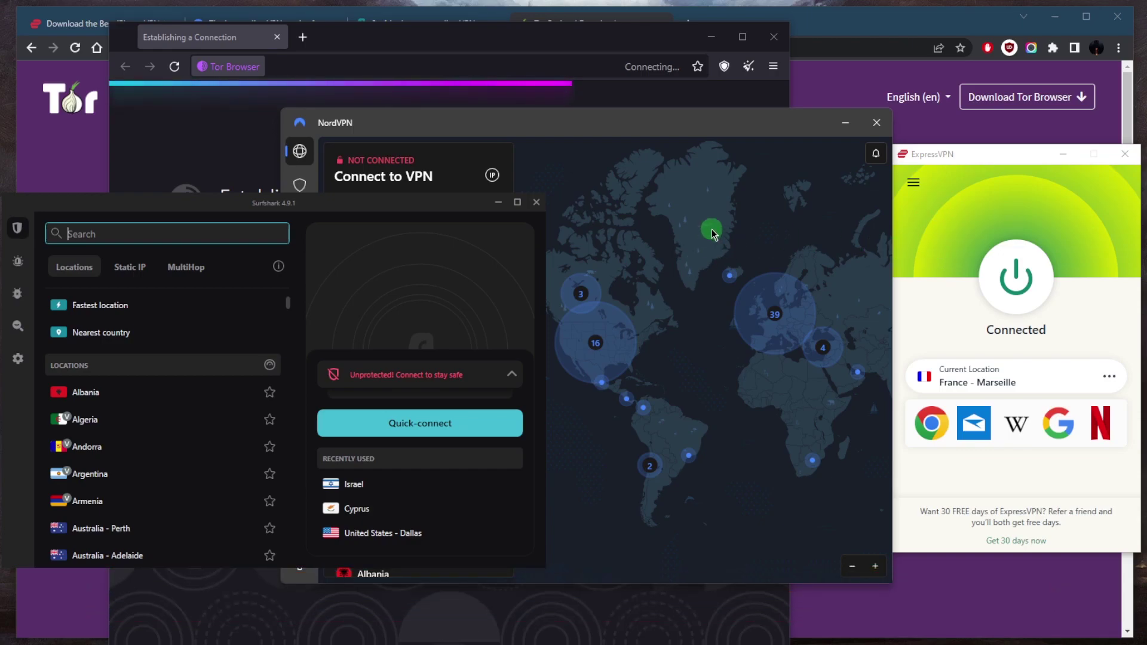
- In NordVPN, visit the Meshnet and Dark Web Monitor pages, then return to the map view
left_click(558, 227)
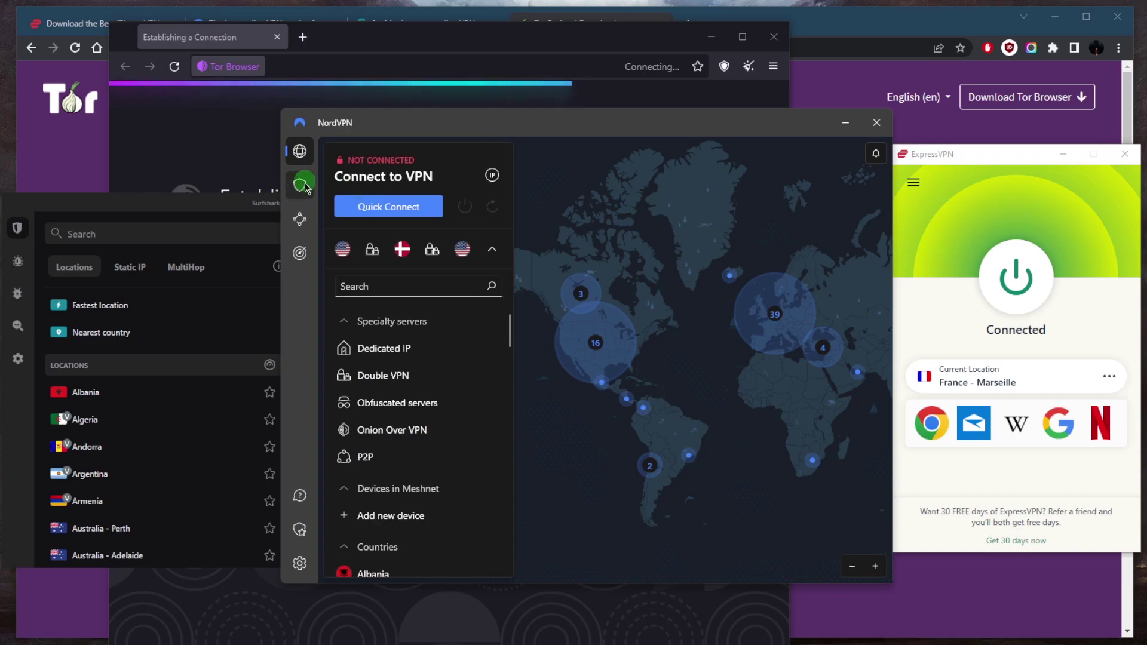
left_click(296, 220)
left_click(299, 253)
left_click(299, 152)
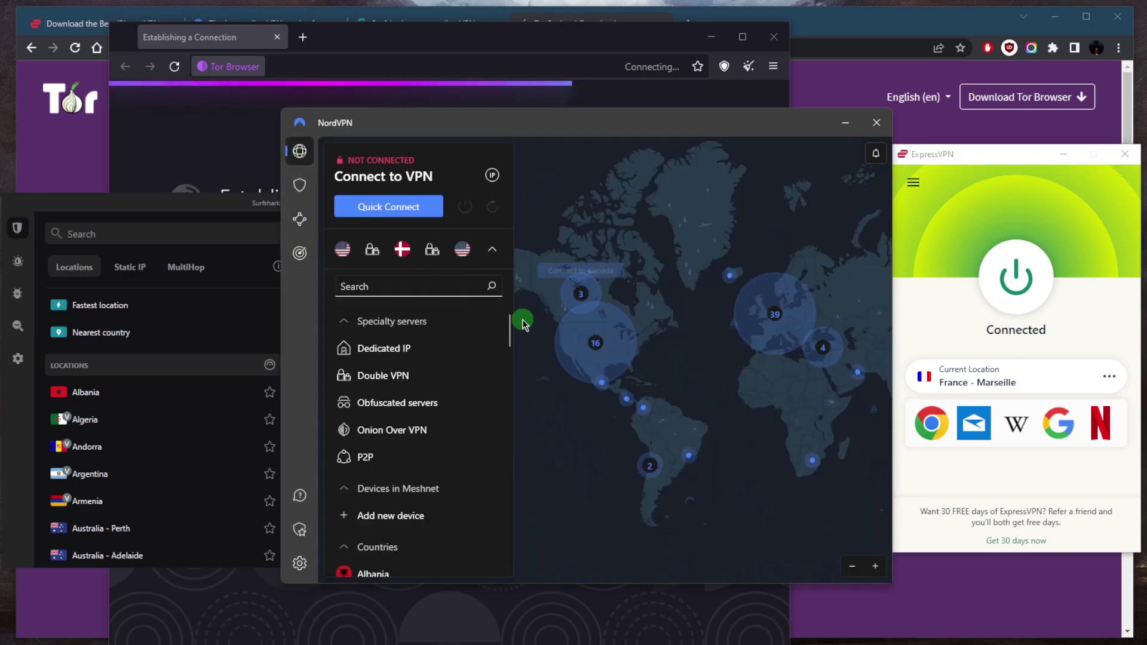
- Nudge the Surfshark window slightly left and open the ExpressVPN app menu
left_click(221, 205)
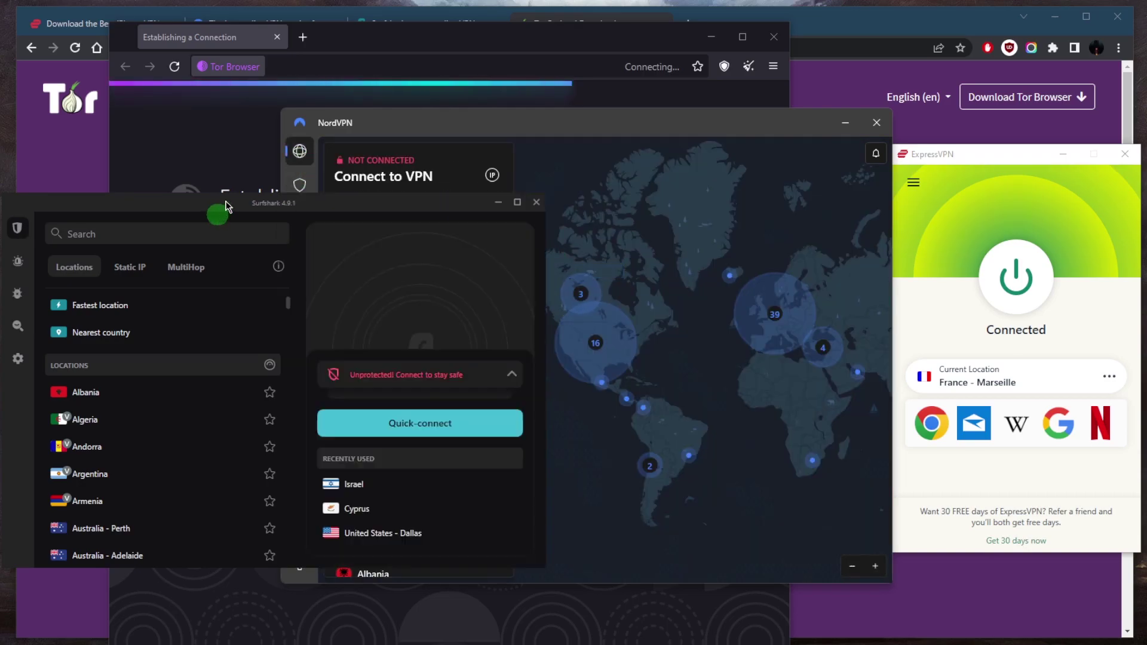
left_click_drag(284, 208, 276, 209)
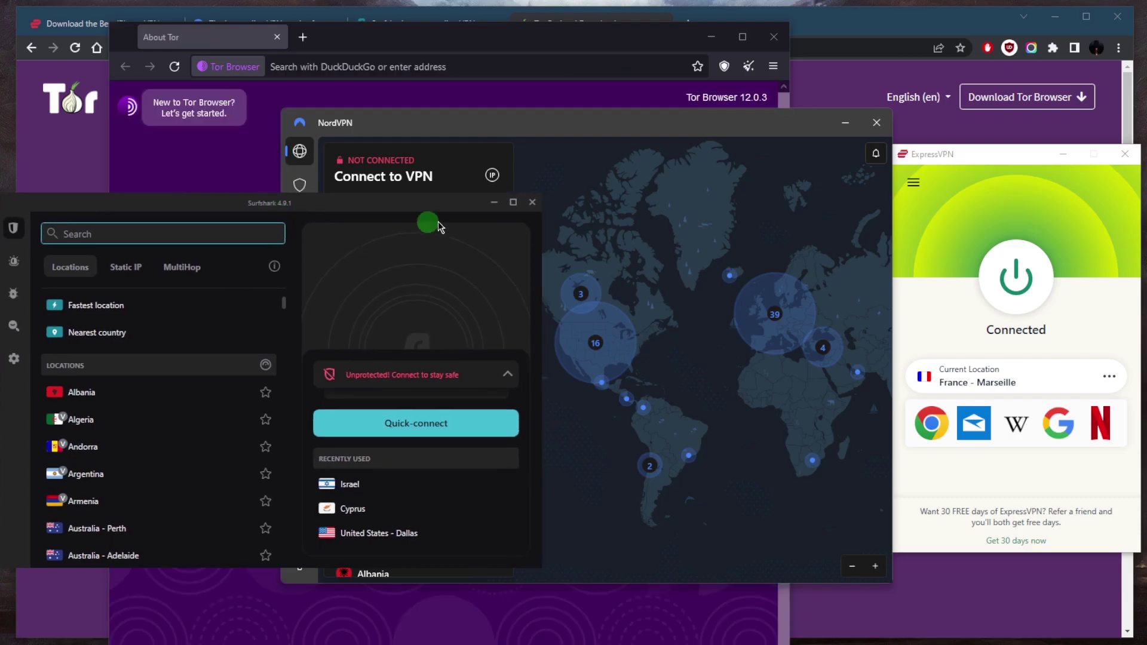
left_click(911, 187)
left_click(944, 248)
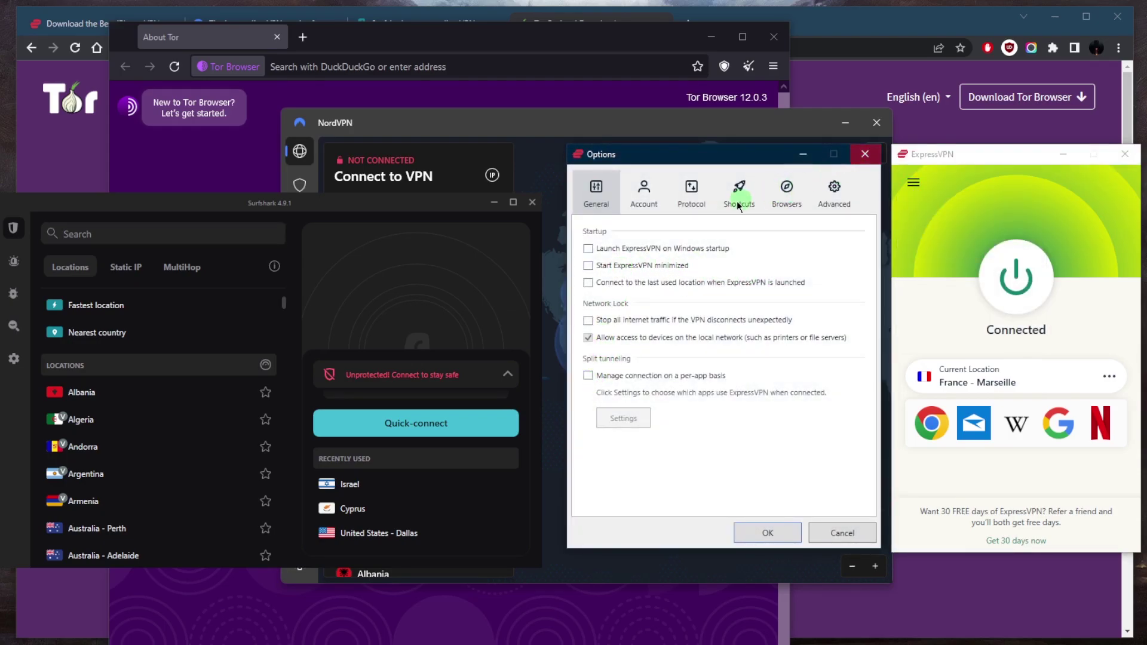
left_click(692, 191)
left_click(865, 154)
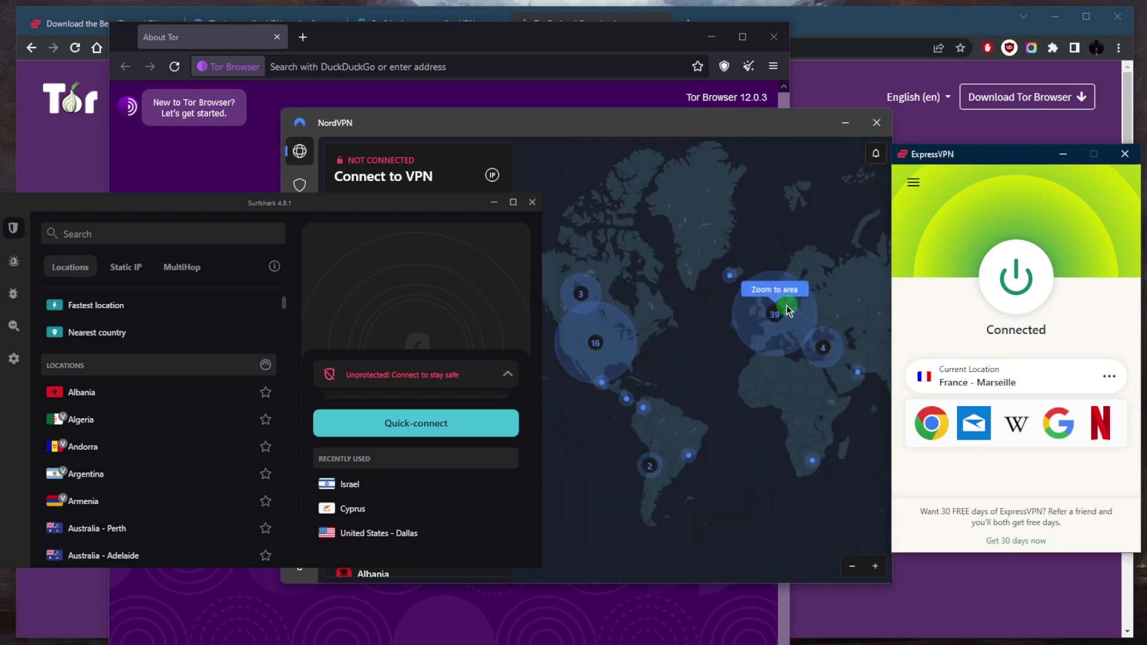